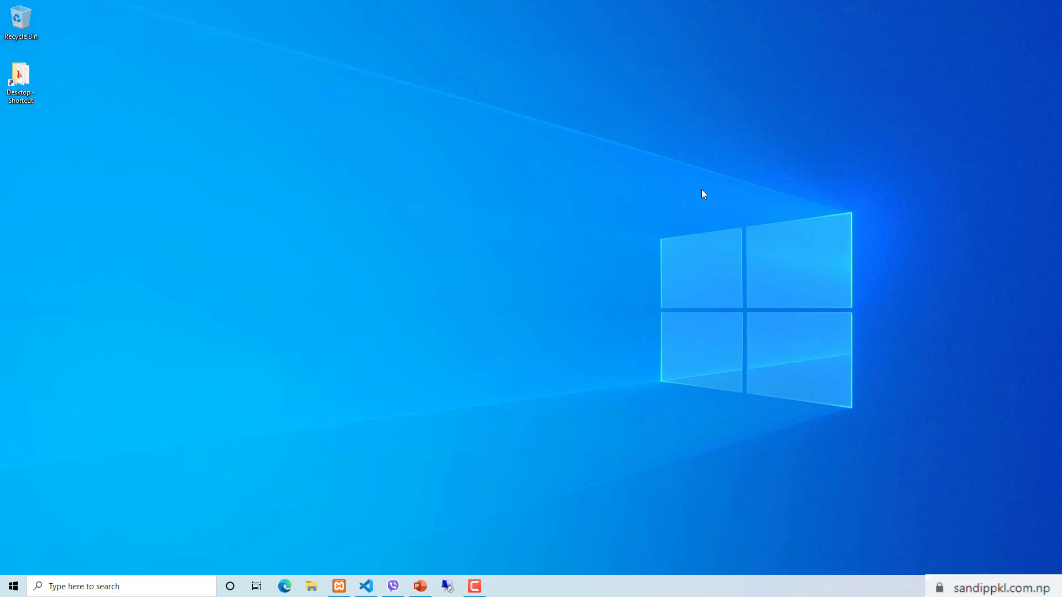
Step: Refresh the desktop, then search Windows for 'your' and launch the Your Phone app
right_click(488, 277)
left_click(518, 309)
left_click(80, 585)
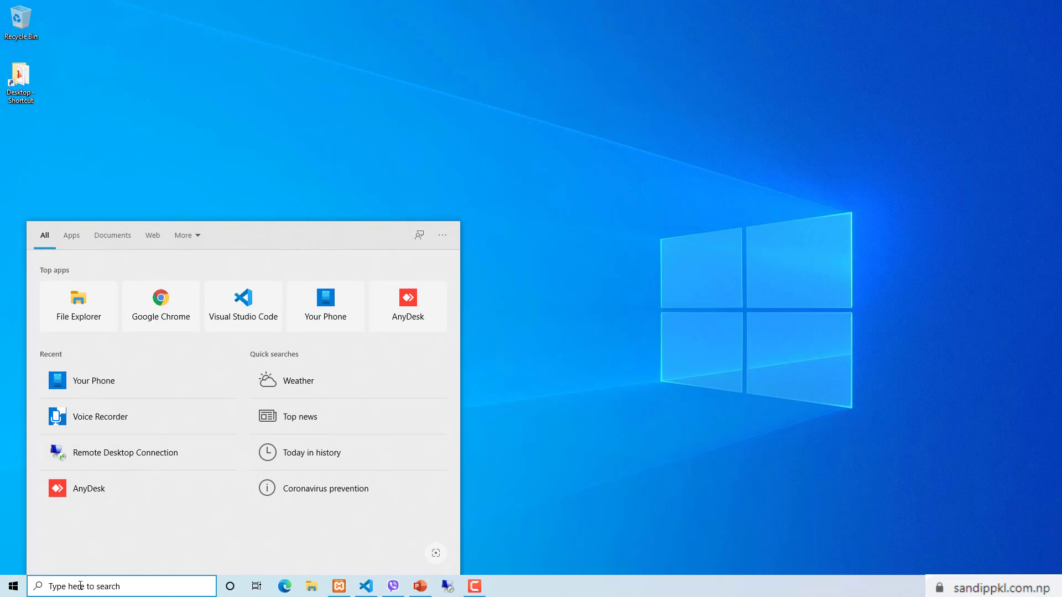
type("yo")
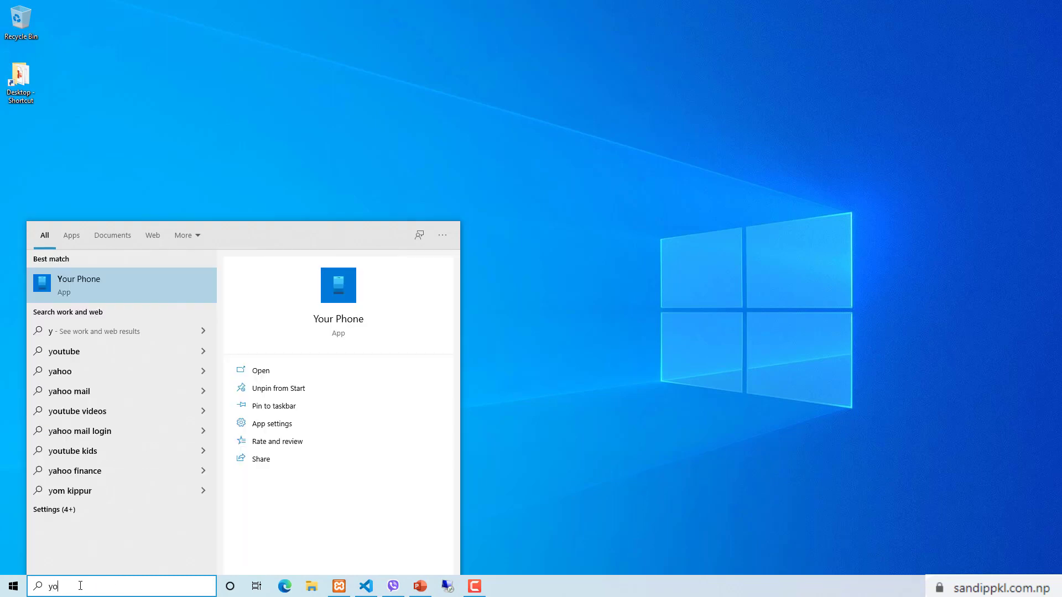
type("ur")
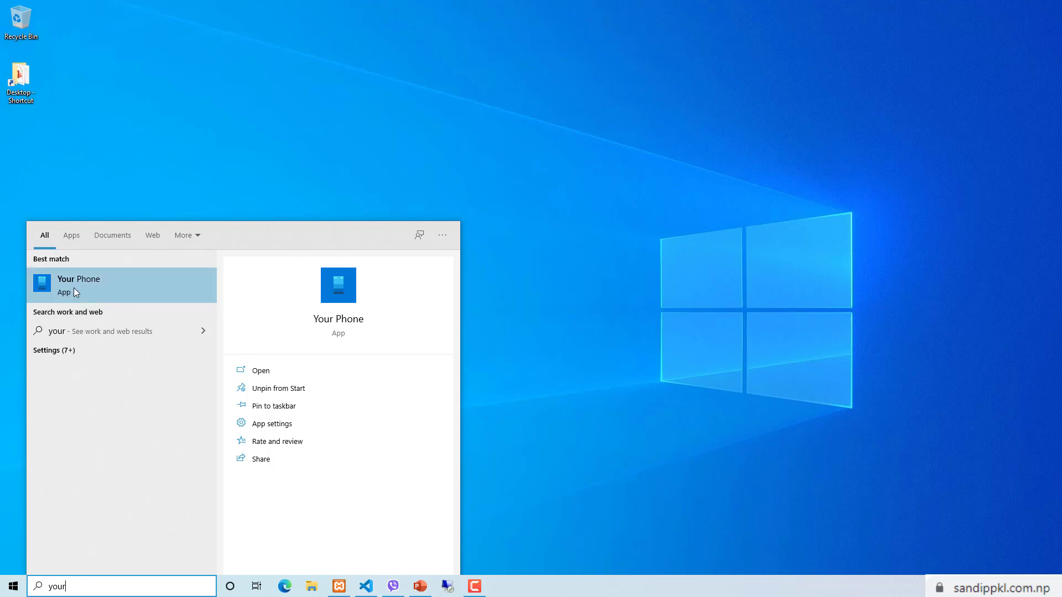
left_click(284, 371)
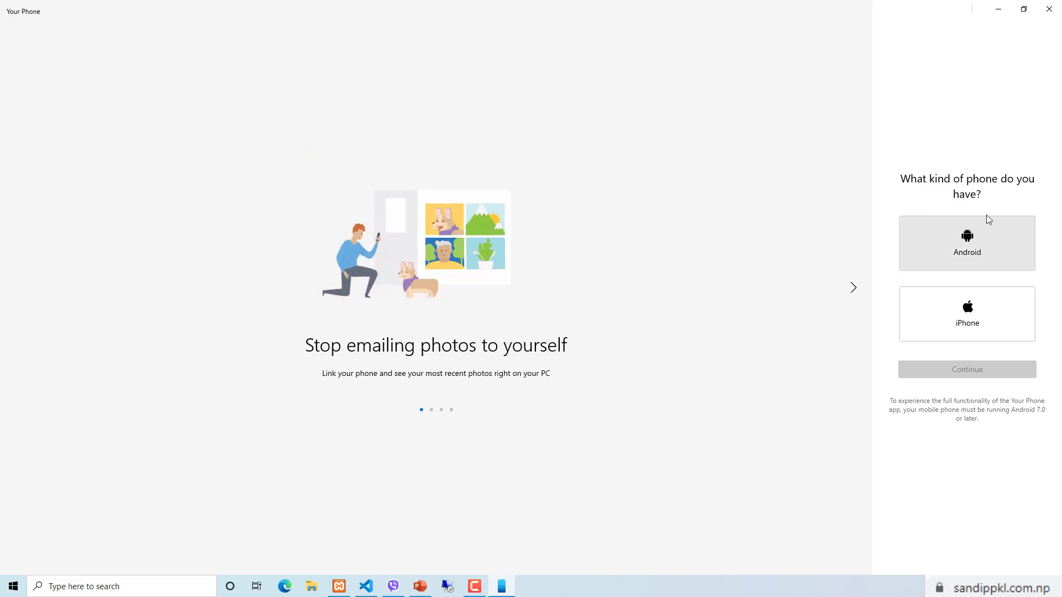
Step: Pick Android as the phone type and continue setup with the signed-in account
left_click(974, 256)
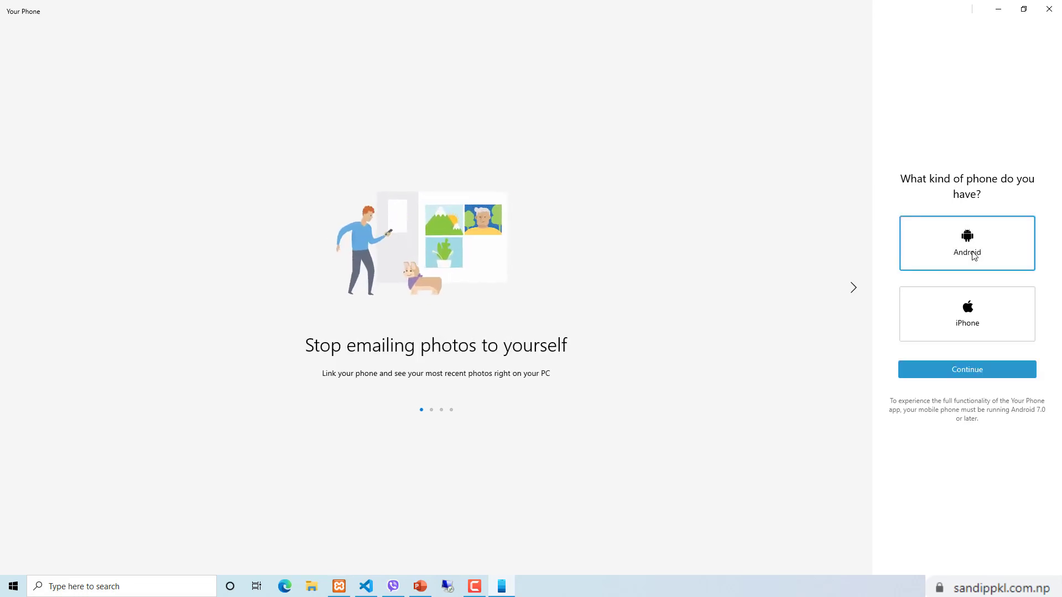
left_click(968, 369)
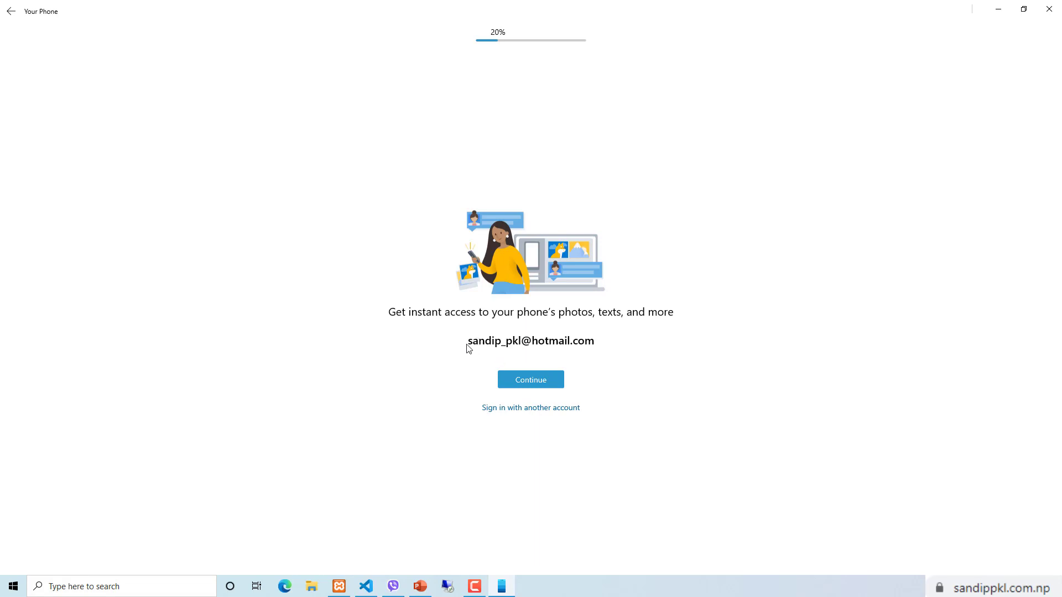
left_click(540, 382)
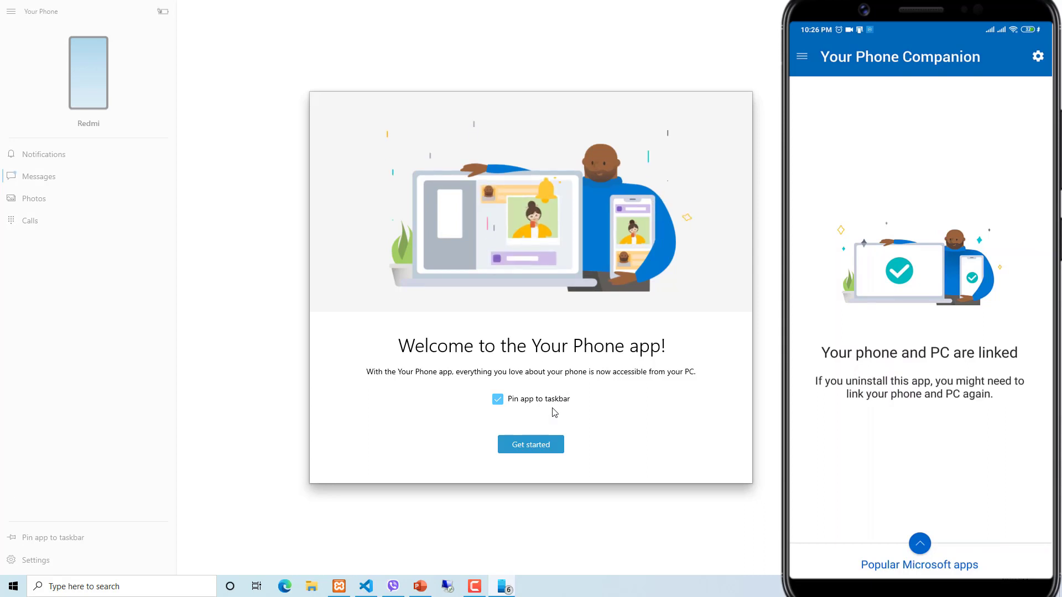
Step: Get started, pin Your Phone to the taskbar, and go to Notifications in a restored window
left_click(530, 446)
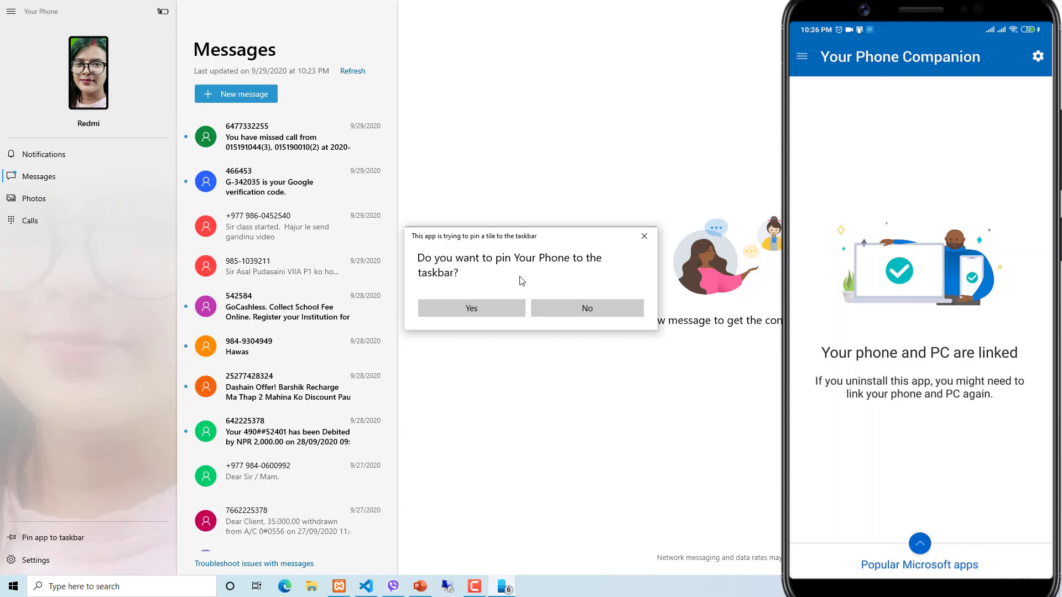
left_click(479, 310)
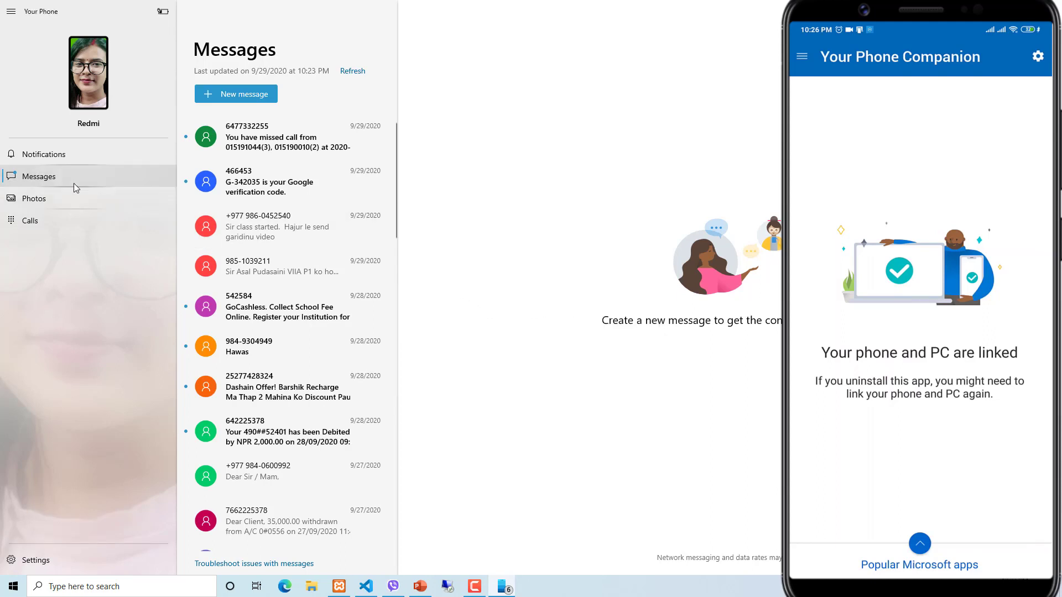
left_click(58, 157)
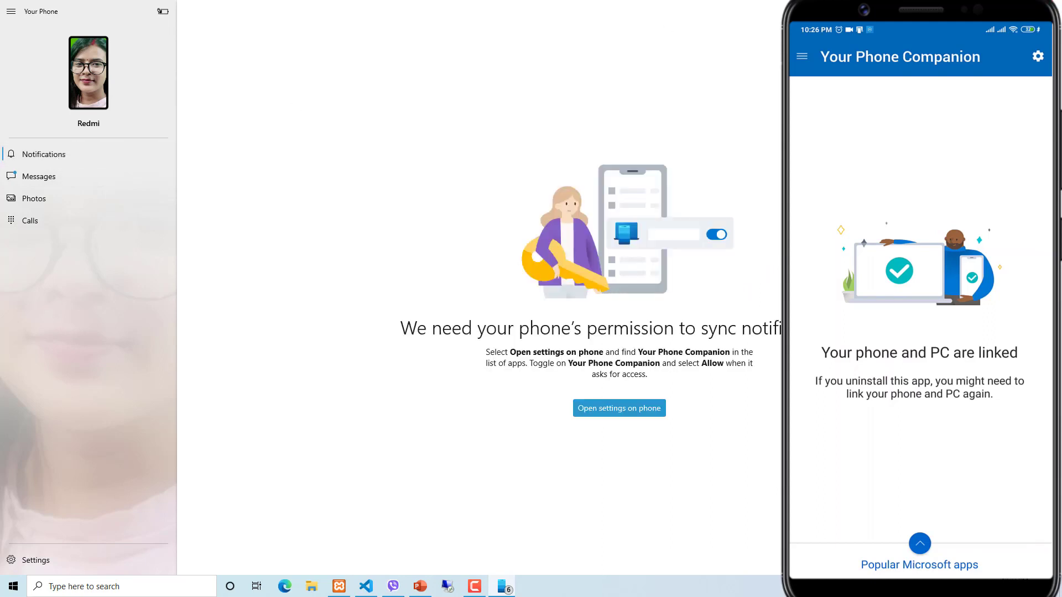
key("super+Down")
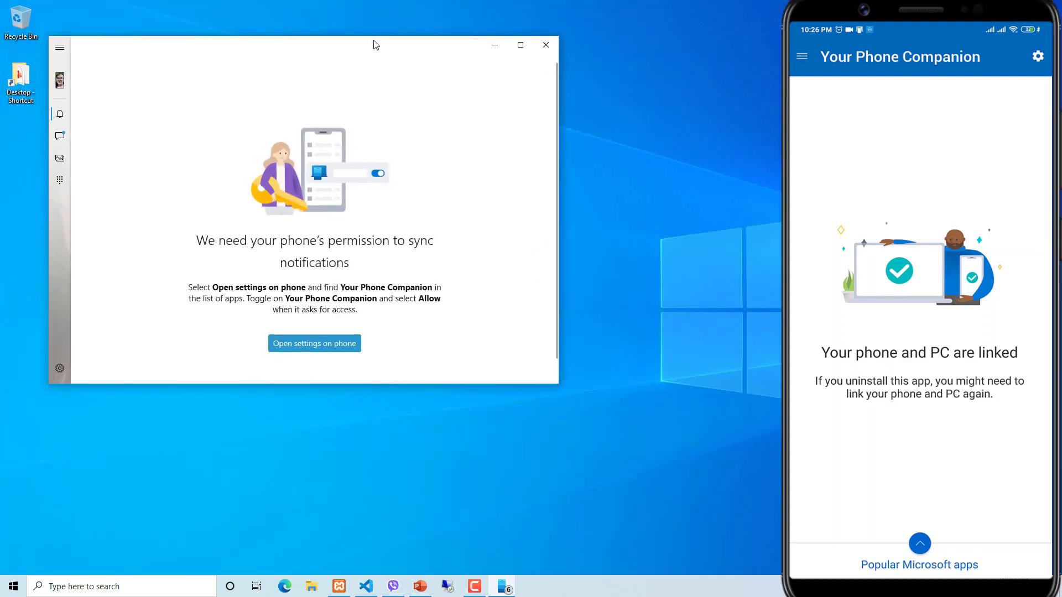
Step: Move the window, request notification access on the phone, and refresh to show synced notifications
left_click_drag(373, 42, 570, 10)
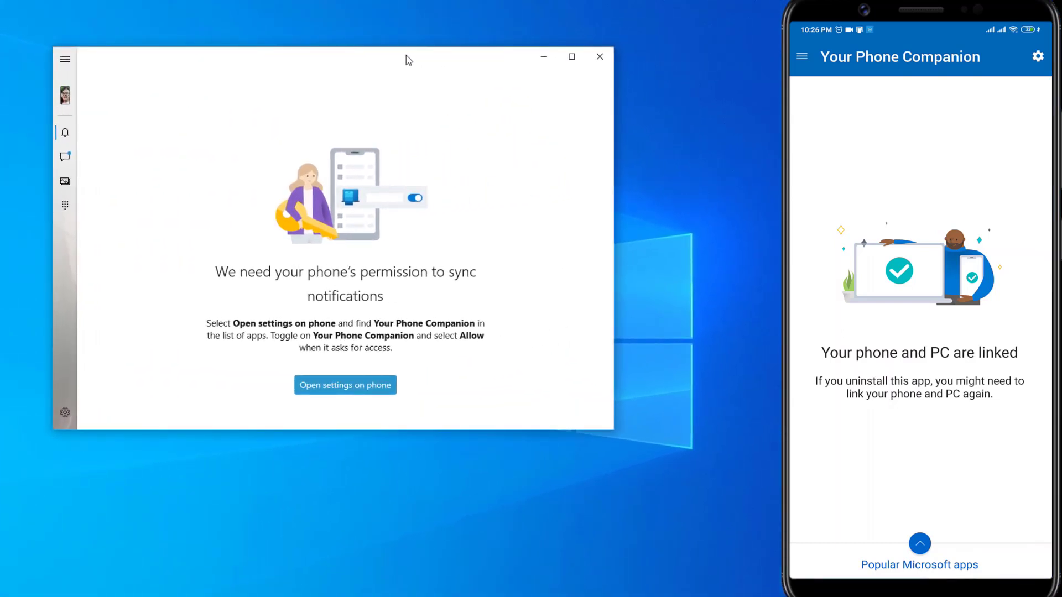
left_click(321, 387)
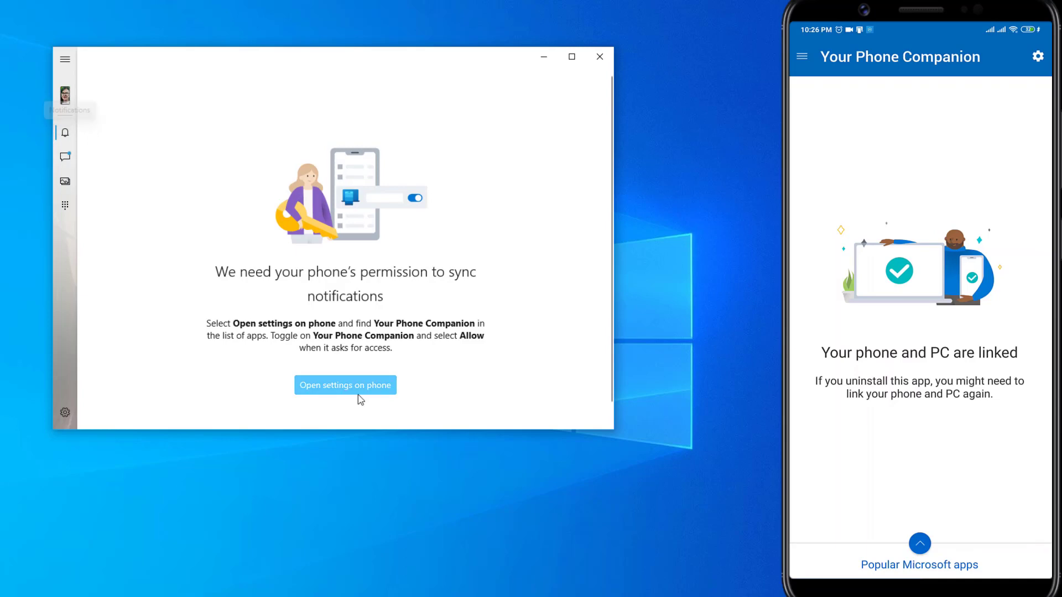
left_click(330, 389)
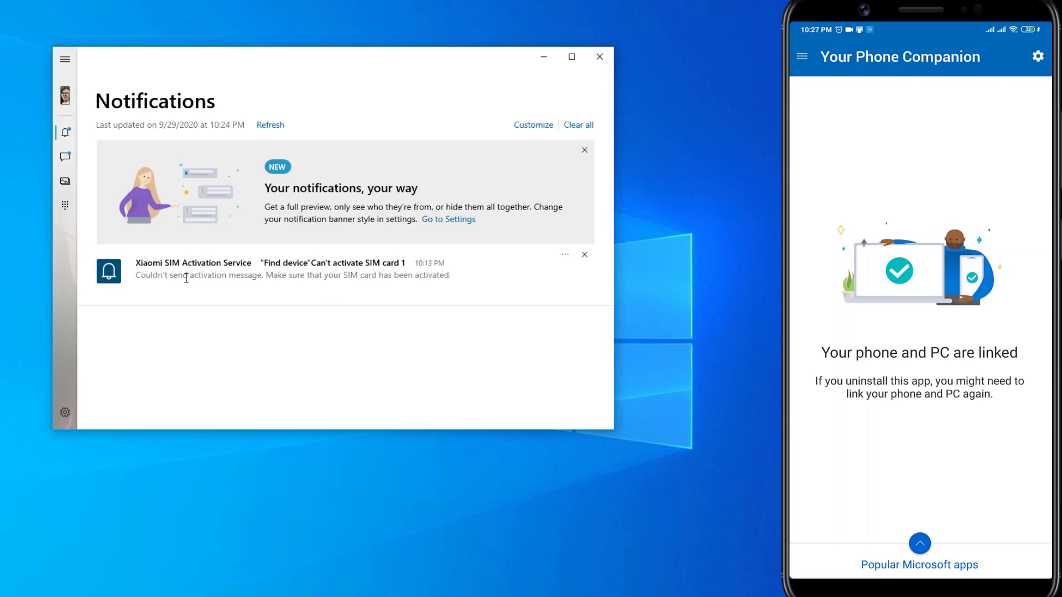
left_click(271, 126)
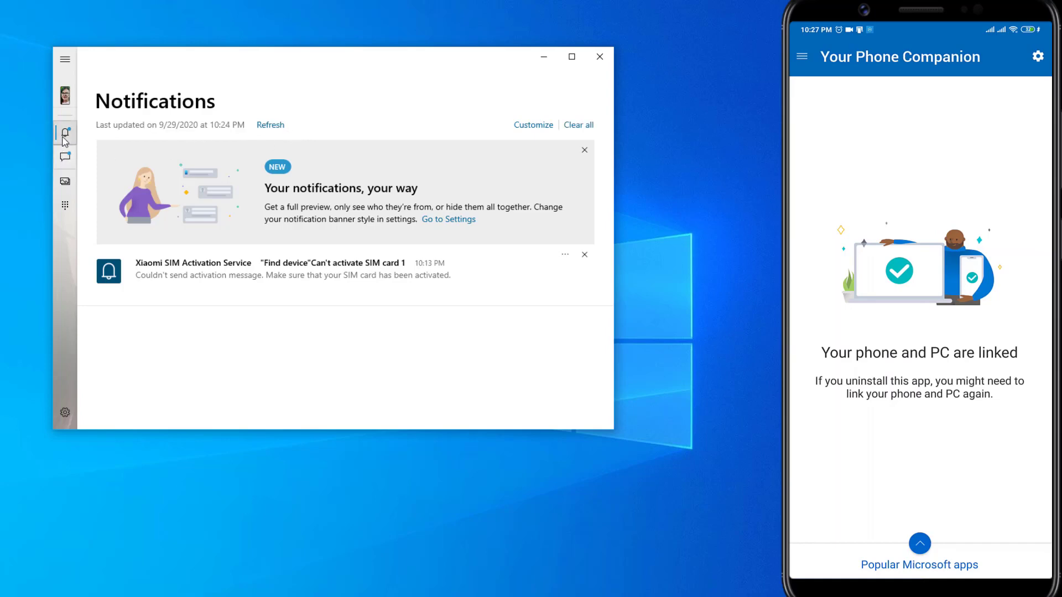
Step: Browse the Messages and Photos sections, then switch to the Calls section
left_click(66, 158)
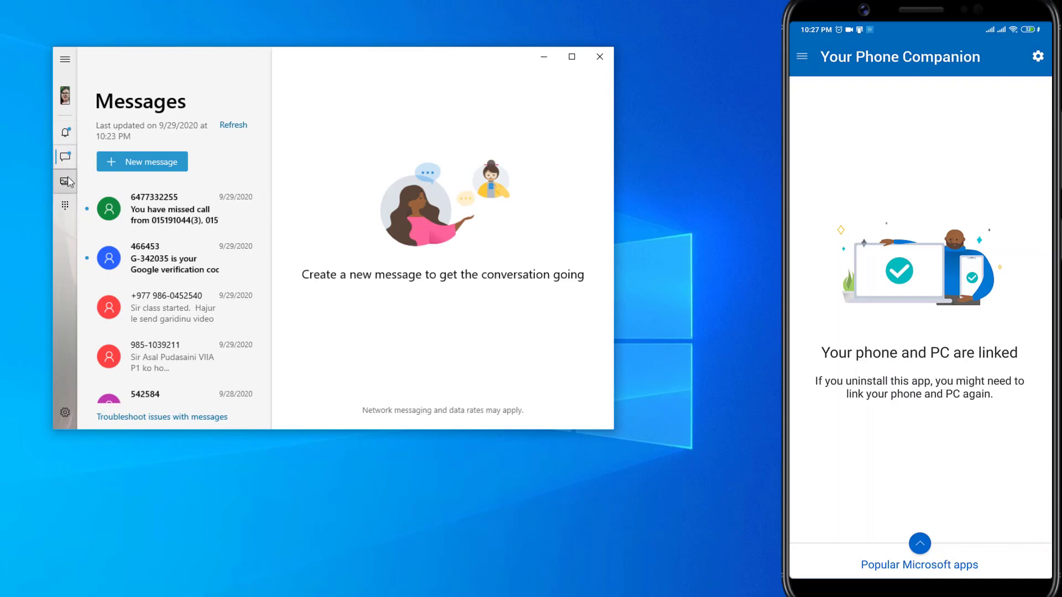
left_click(67, 183)
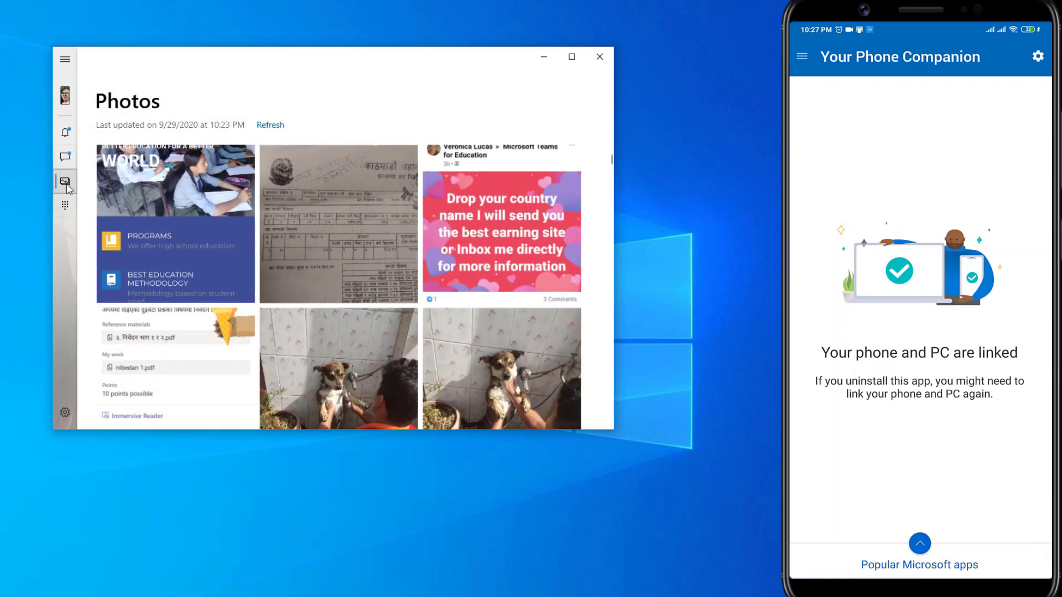
left_click(66, 208)
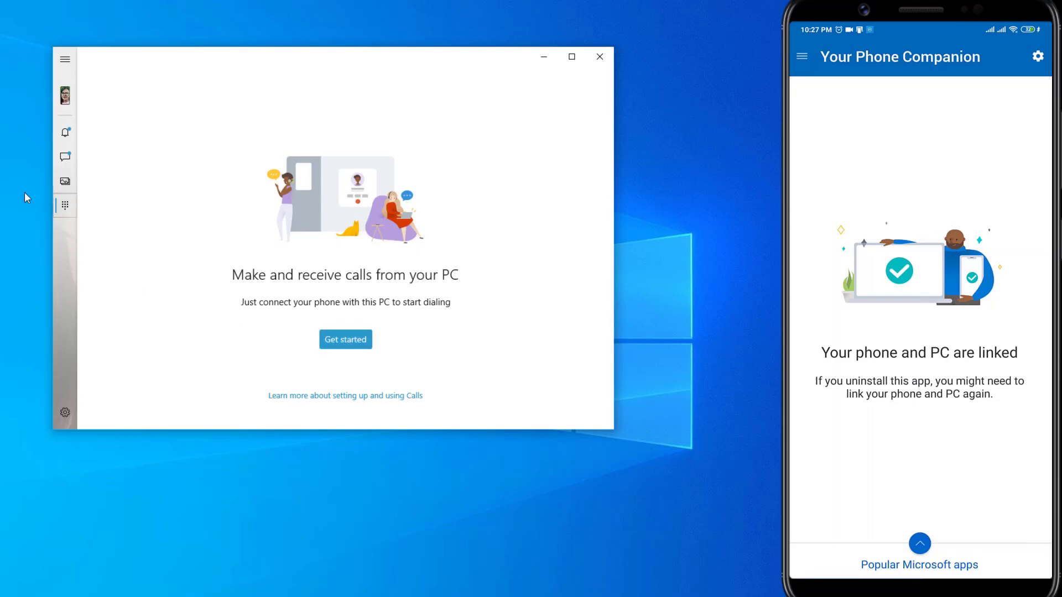
Step: Connect calling to the phone, retry after the error, grant recent-calls permission, and scroll the call history
left_click(339, 338)
left_click(350, 341)
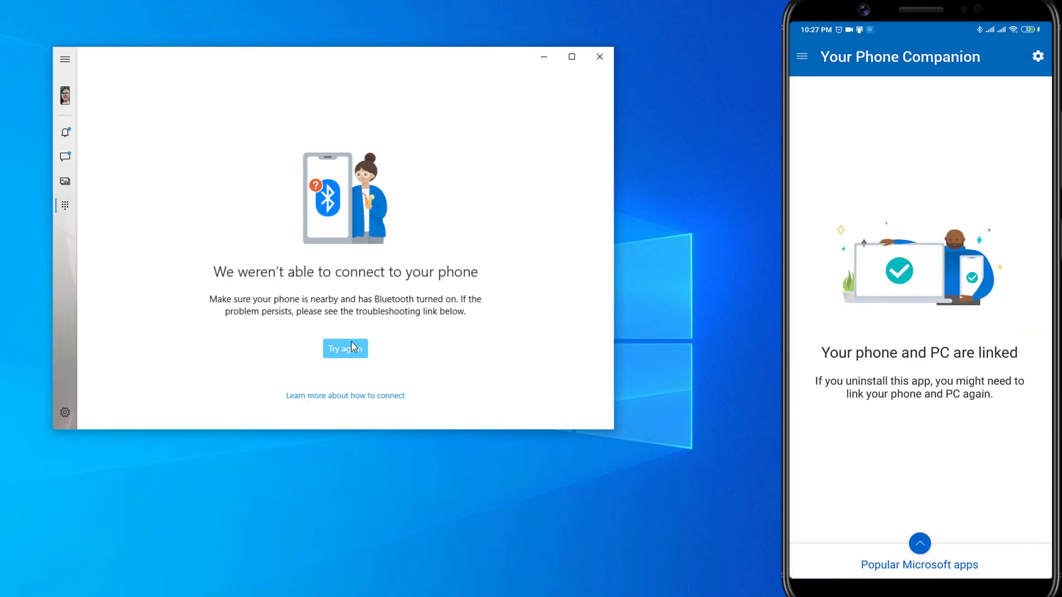
left_click(352, 344)
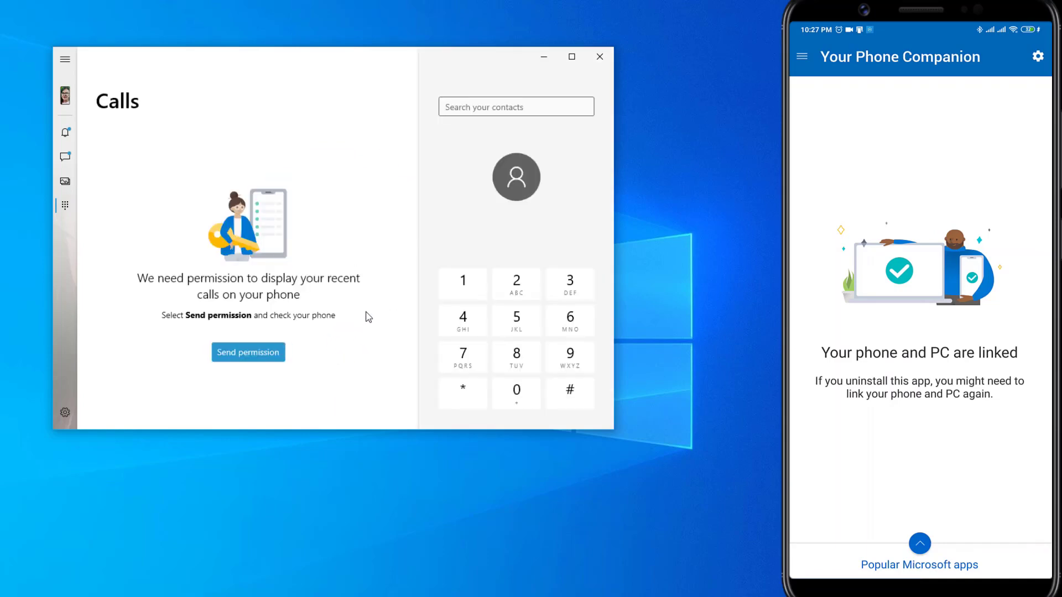
left_click(226, 356)
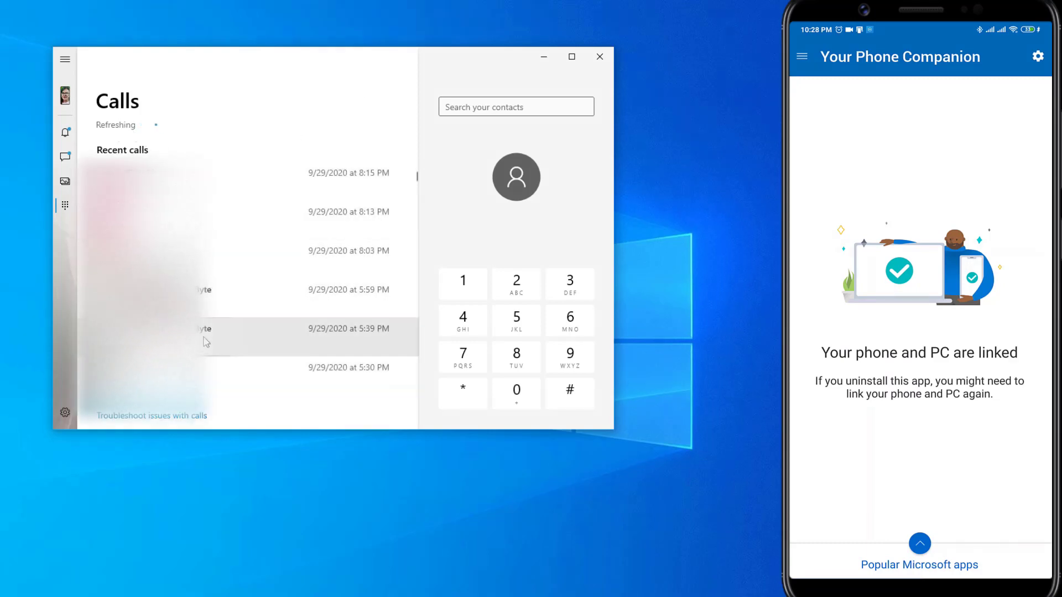
scroll(211, 368, "down", 3)
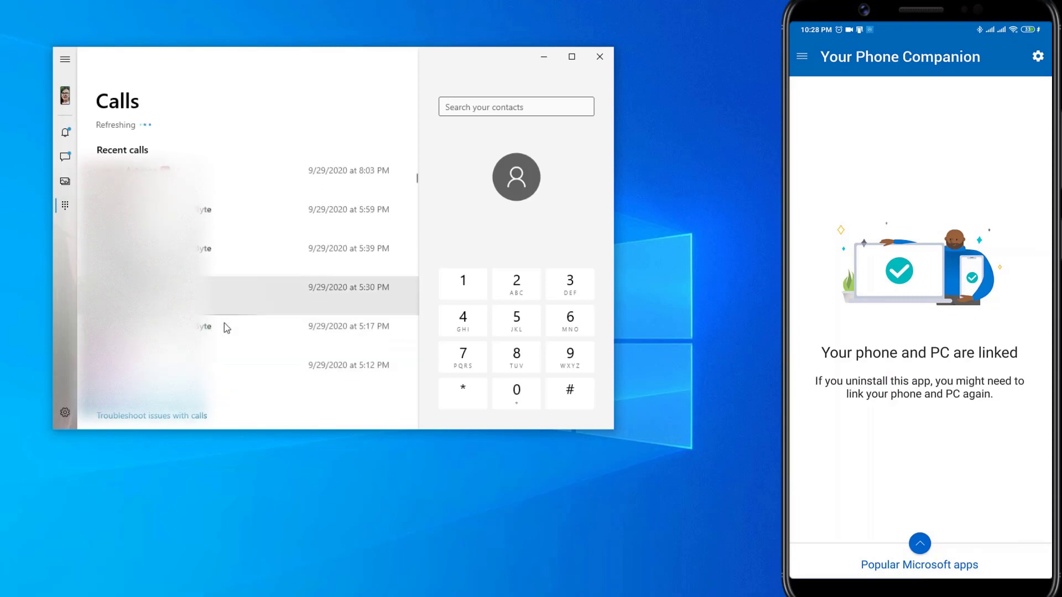
scroll(227, 327, "down", 10)
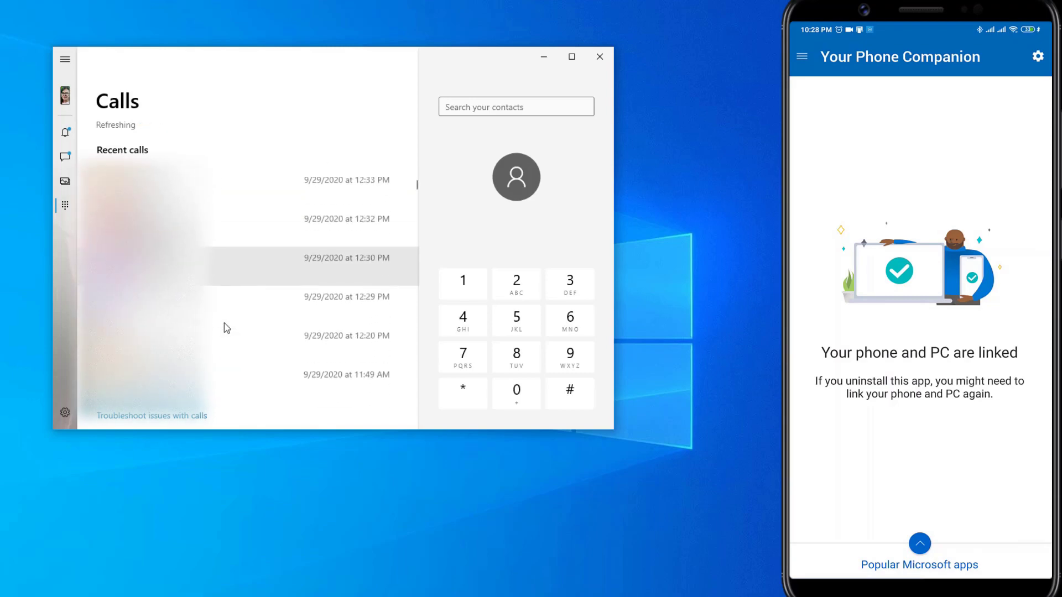
scroll(226, 328, "down", 8)
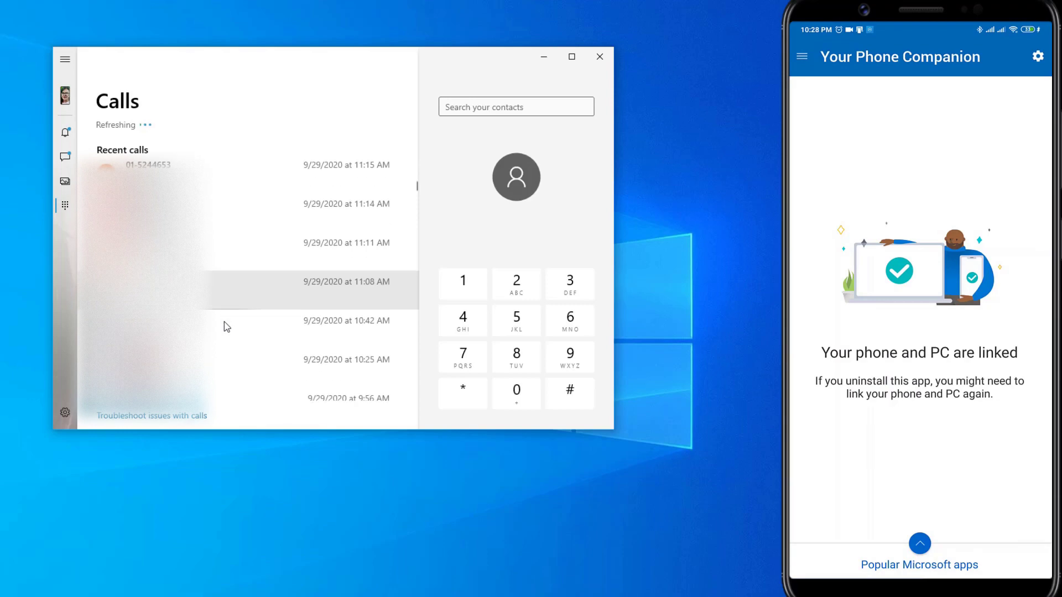
scroll(224, 321, "down", 3)
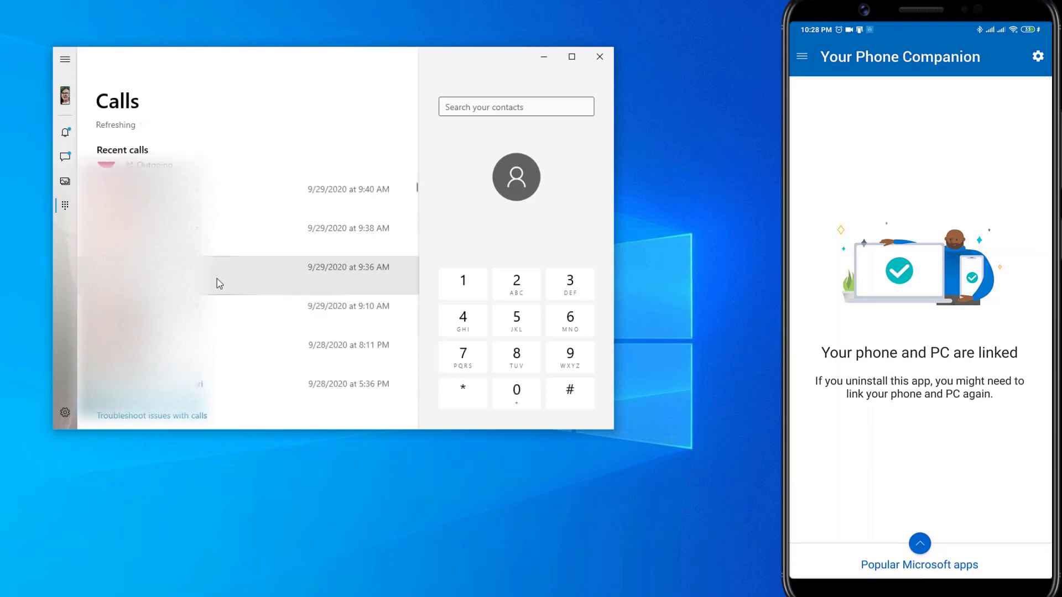
Step: Enter the phone number on the PC dial pad and start the call
left_click(504, 388)
left_click(467, 287)
left_click(477, 334)
left_click(475, 357)
left_click(516, 357)
double_click(524, 284)
double_click(512, 318)
key("Return")
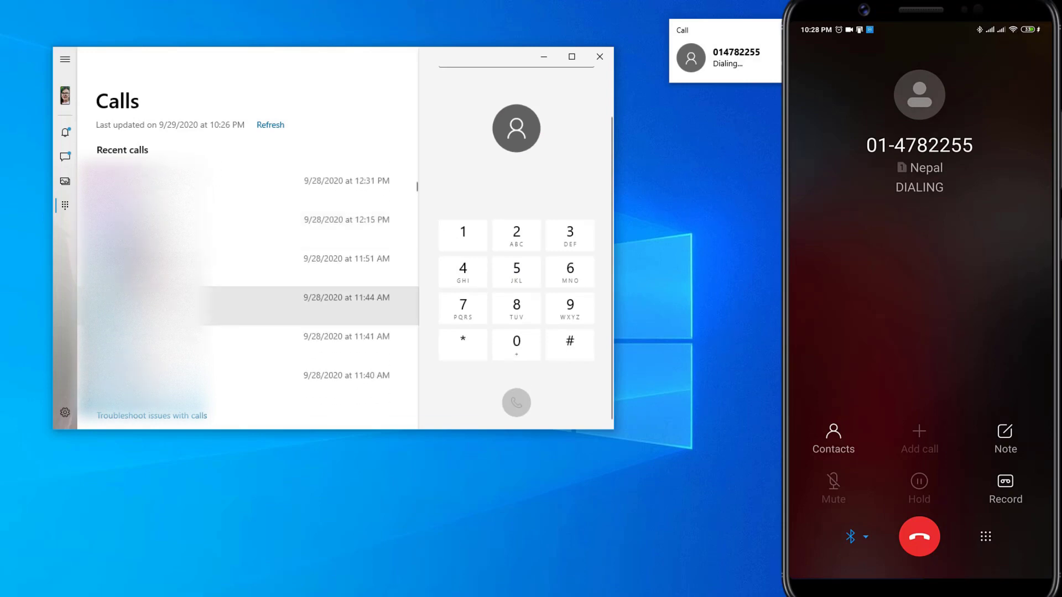
Step: Expand and reposition the call window, show its keypad, and hand the call audio to the phone
left_click_drag(796, 31, 340, 45)
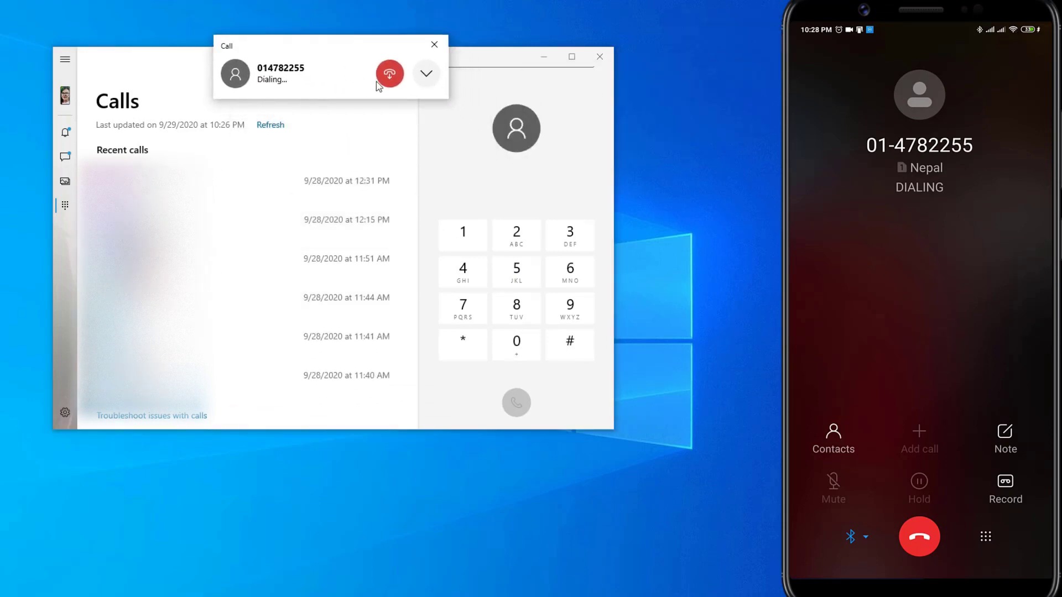
left_click(436, 83)
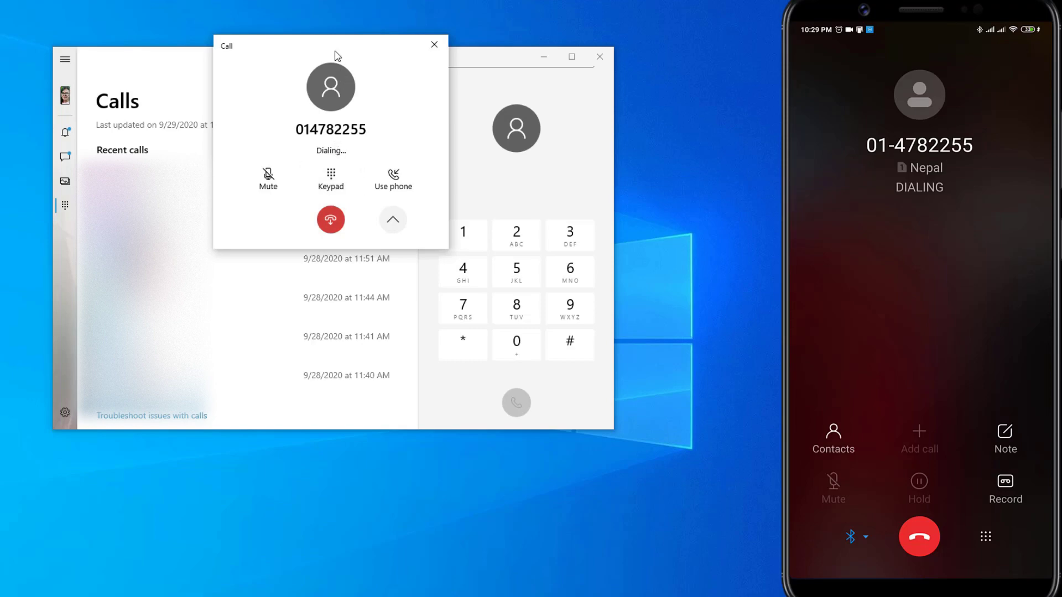
left_click_drag(337, 41, 323, 176)
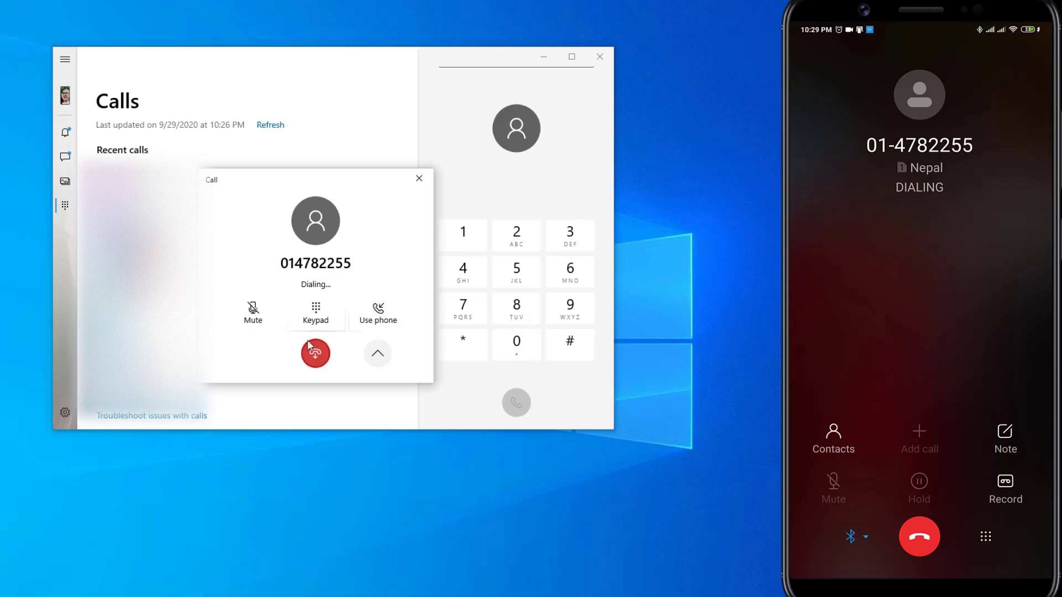
left_click(322, 312)
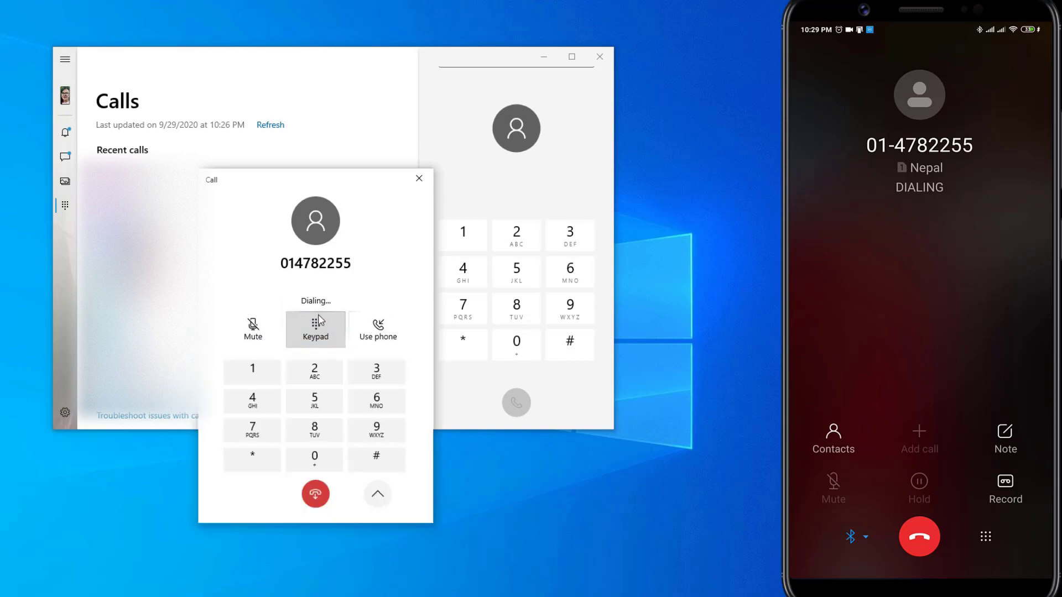
left_click(379, 327)
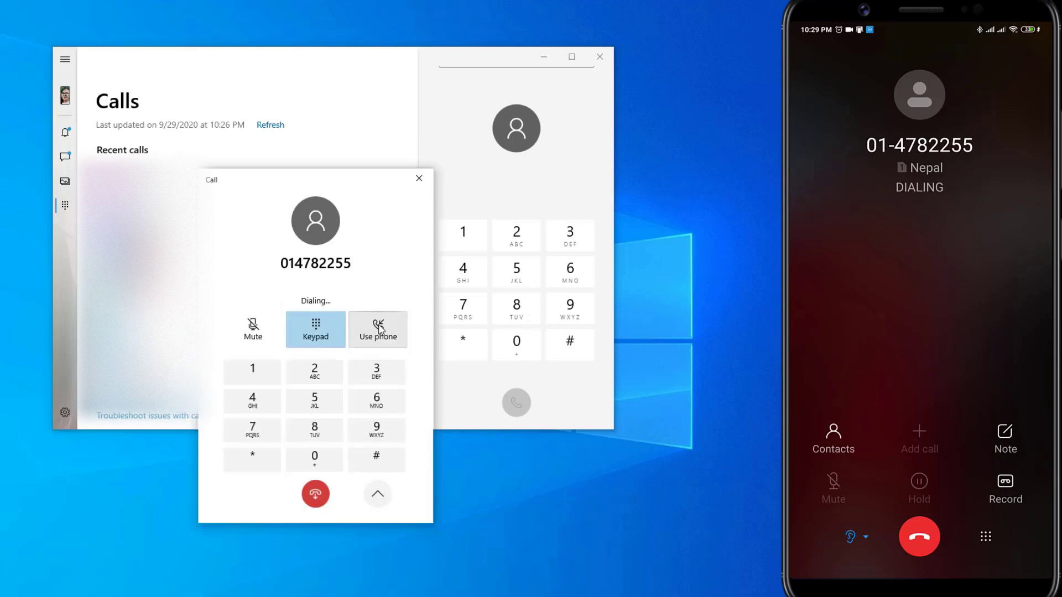
left_click(380, 330)
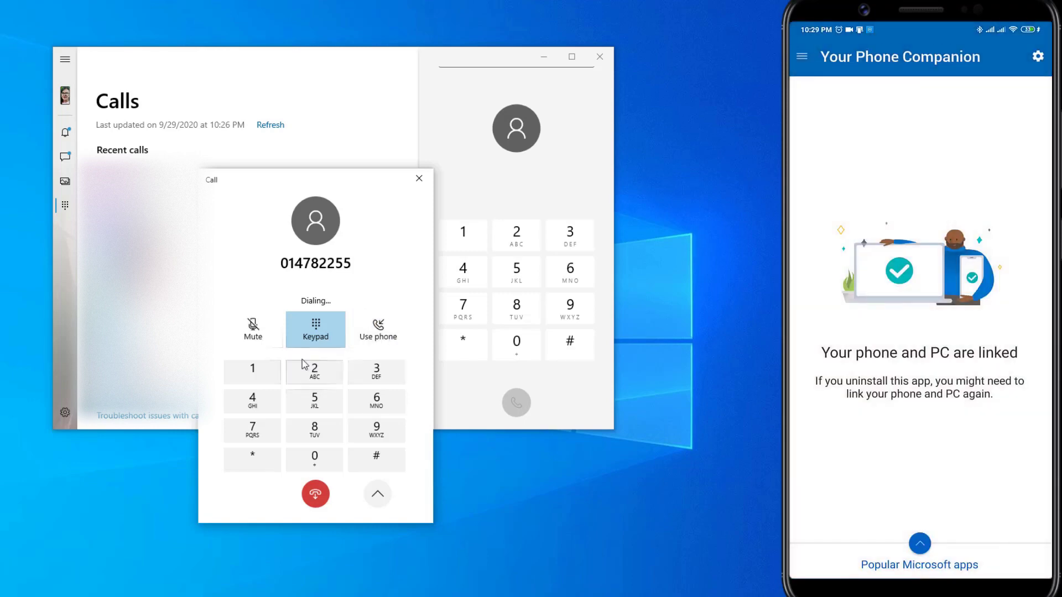
Step: End the call and drag the call window left over the recent calls list
left_click(316, 498)
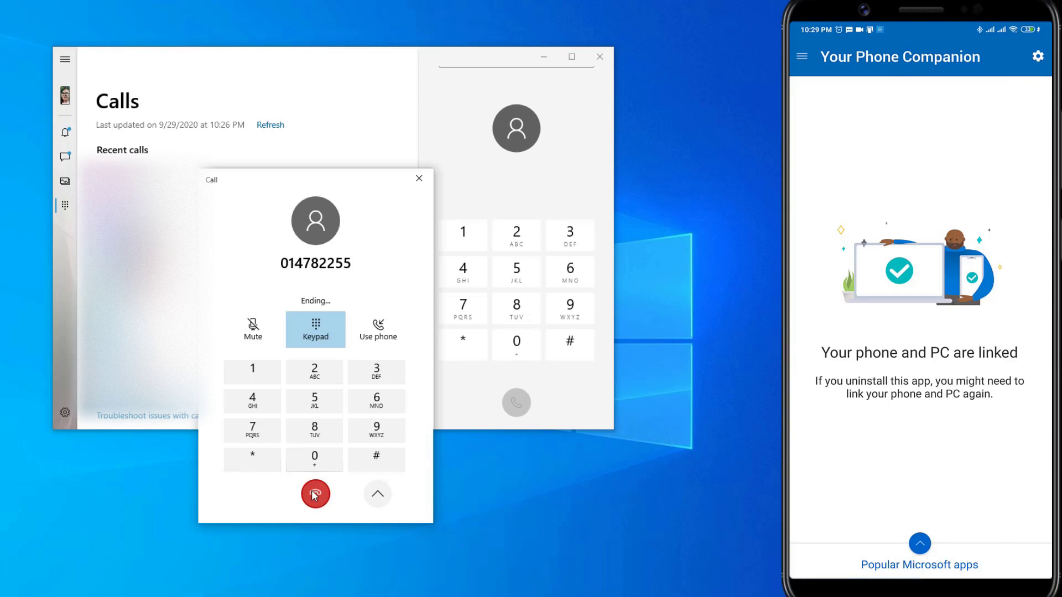
left_click_drag(334, 187, 303, 141)
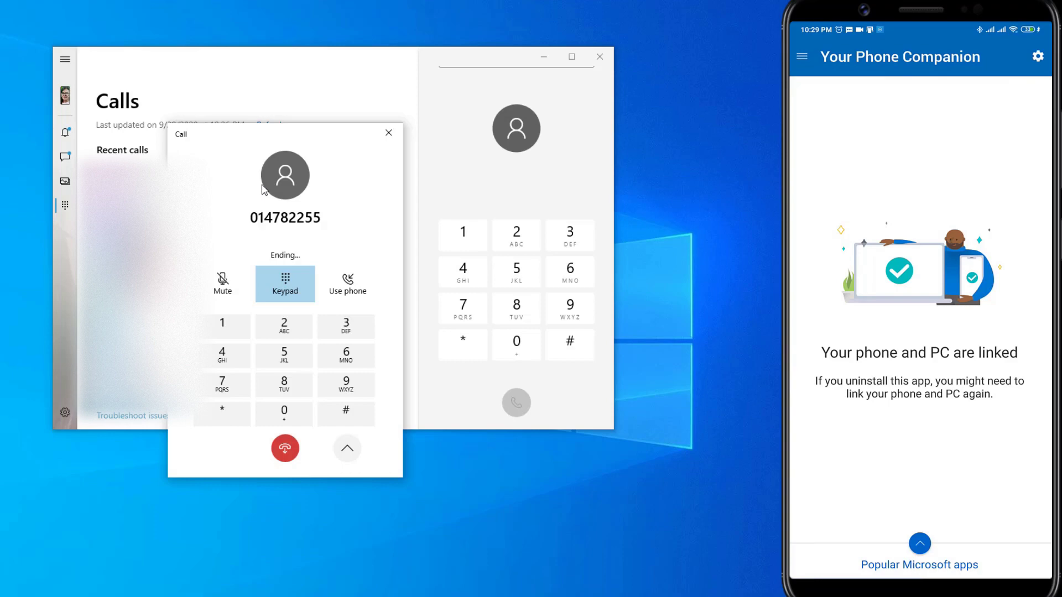
left_click_drag(272, 129, 198, 142)
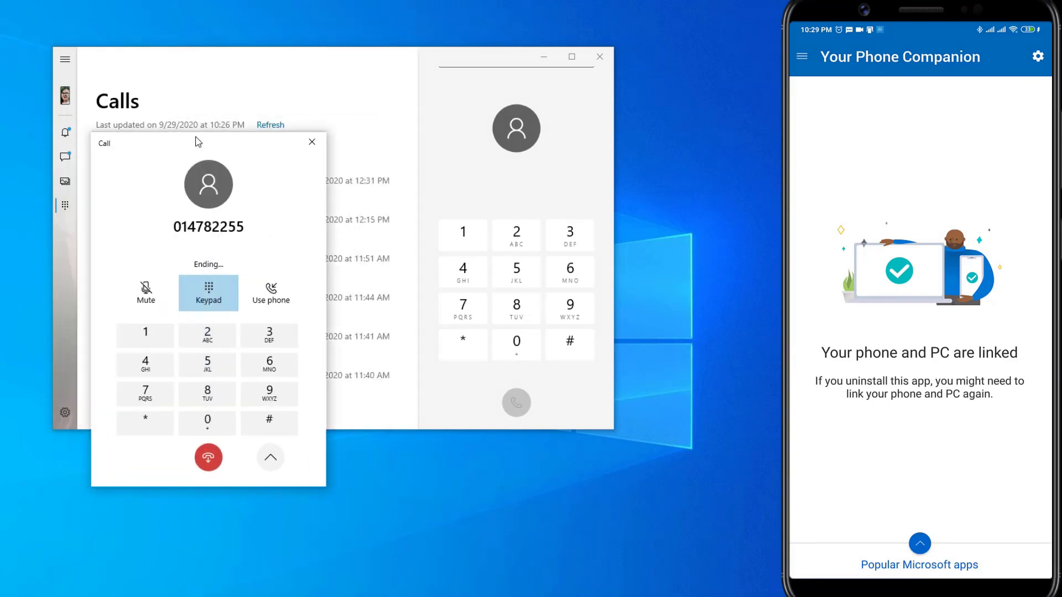